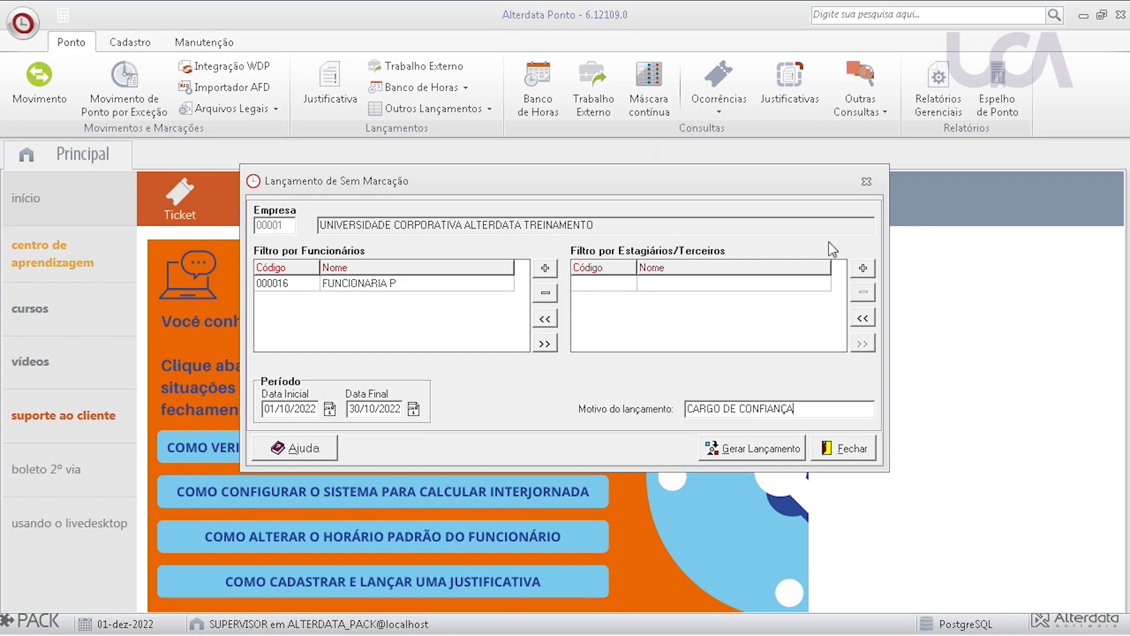
Generate the Sem Marcação entries for the listed employee in the filled-in period and close the list of occurrences.
click(743, 450)
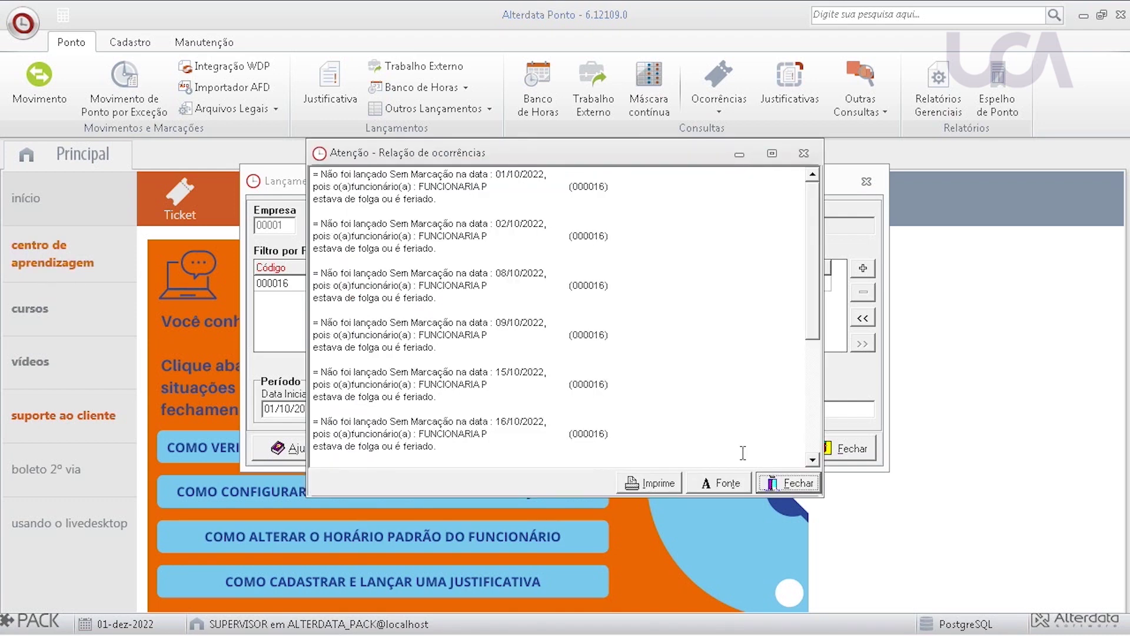
click(787, 483)
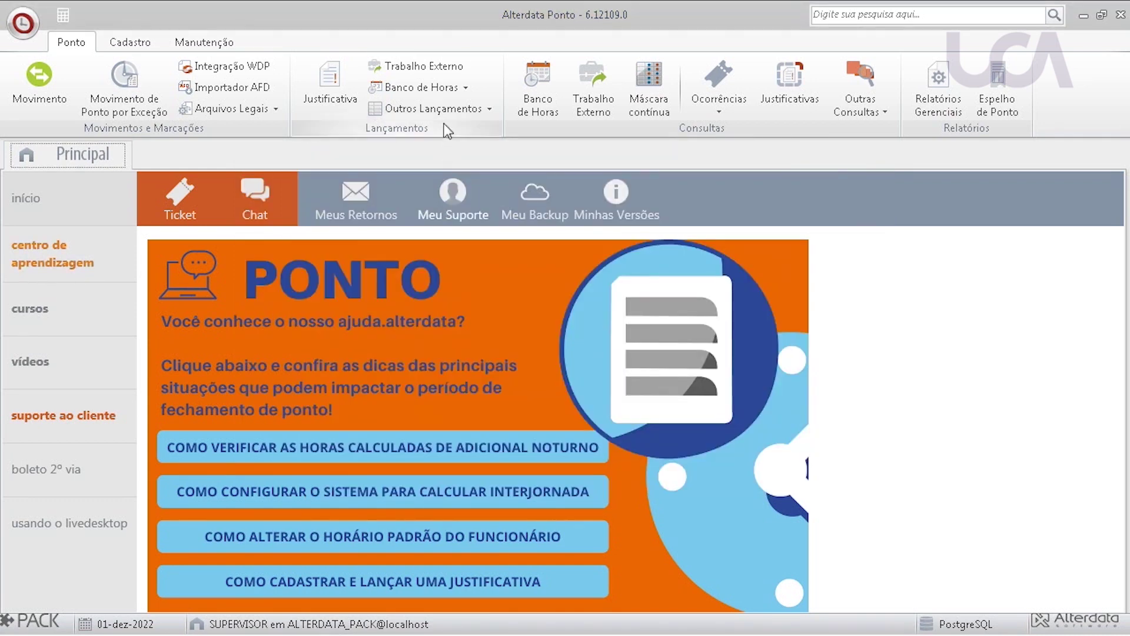
Start a missing-punch entry (Lançar Marcações Faltantes) for 01/11/2022 to 30/11/2022 and add company 1.
click(434, 109)
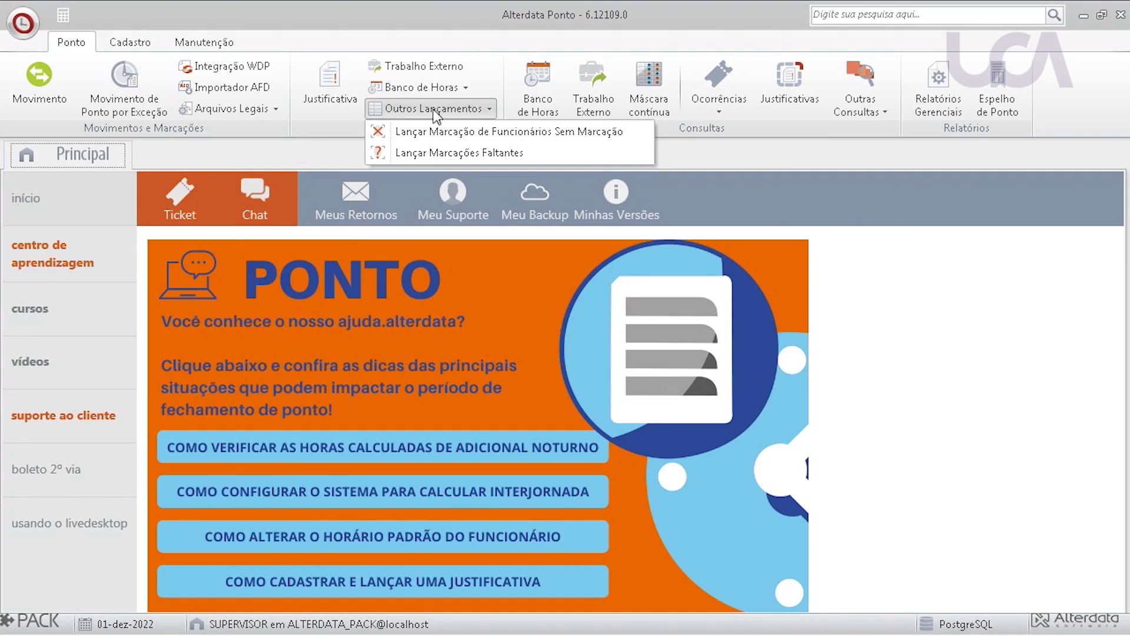
click(429, 150)
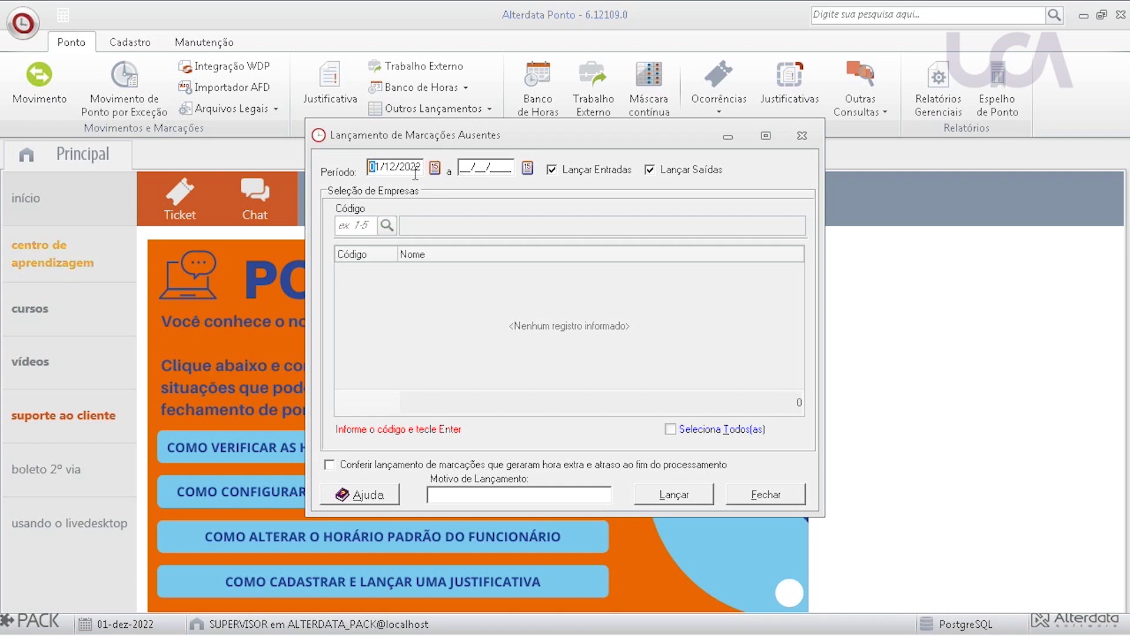
text(01112)
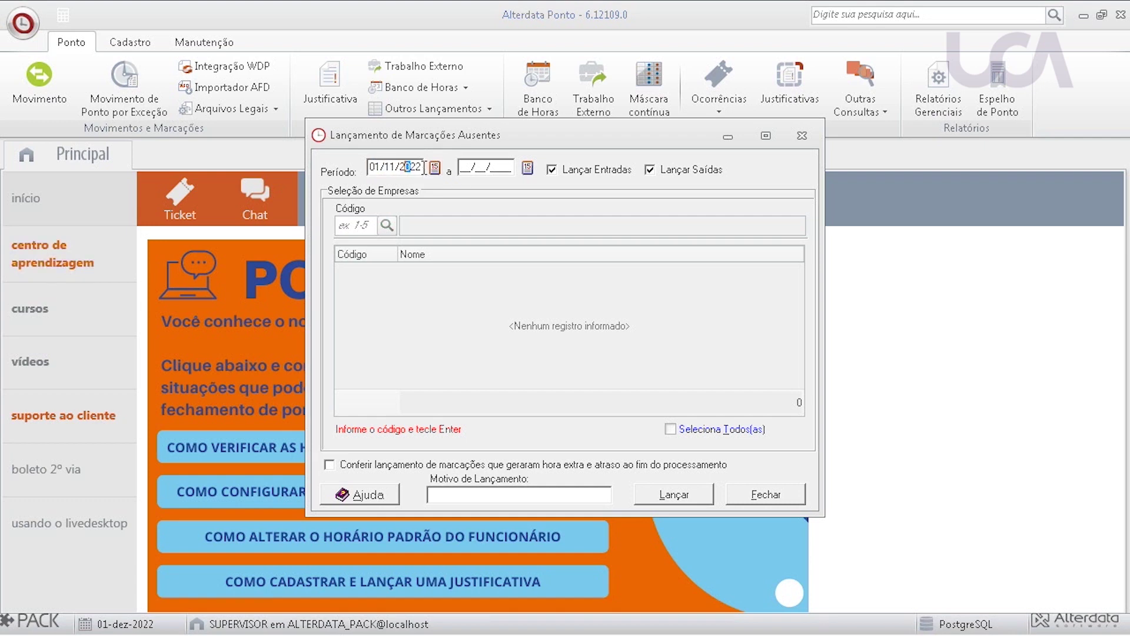
key(Tab)
click(352, 225)
text(1)
key(Return)
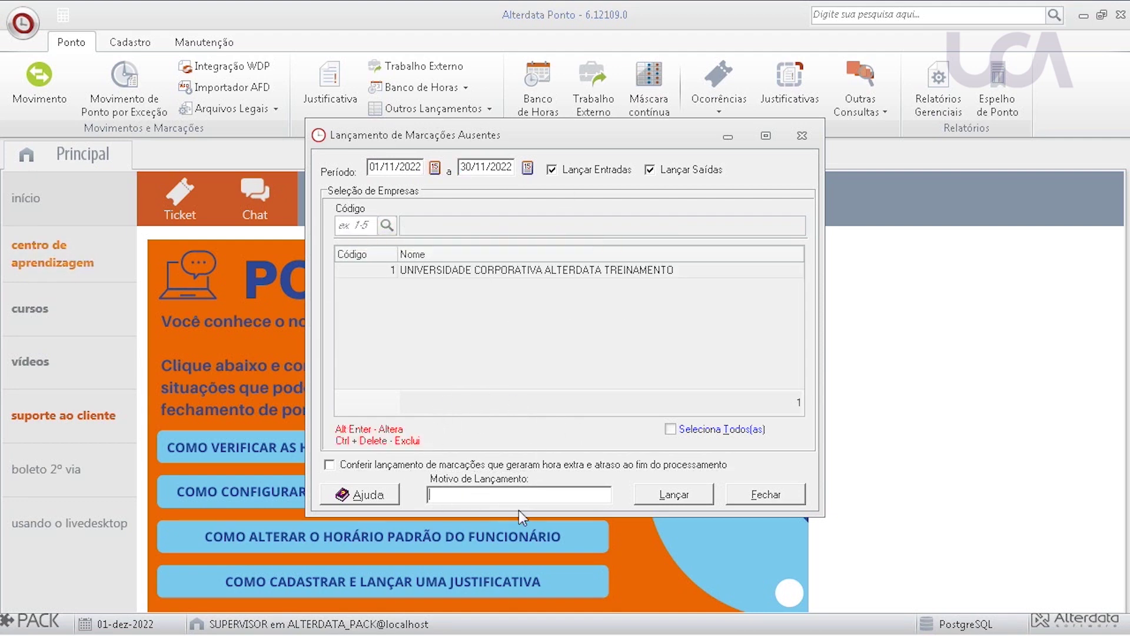
Enter the entry reason RELOGIO COM DEFEITO and close the missing-punch form without launching it.
text(ELOGIO)
key(Home)
text(R)
key(End)
text(COM DEFEITO)
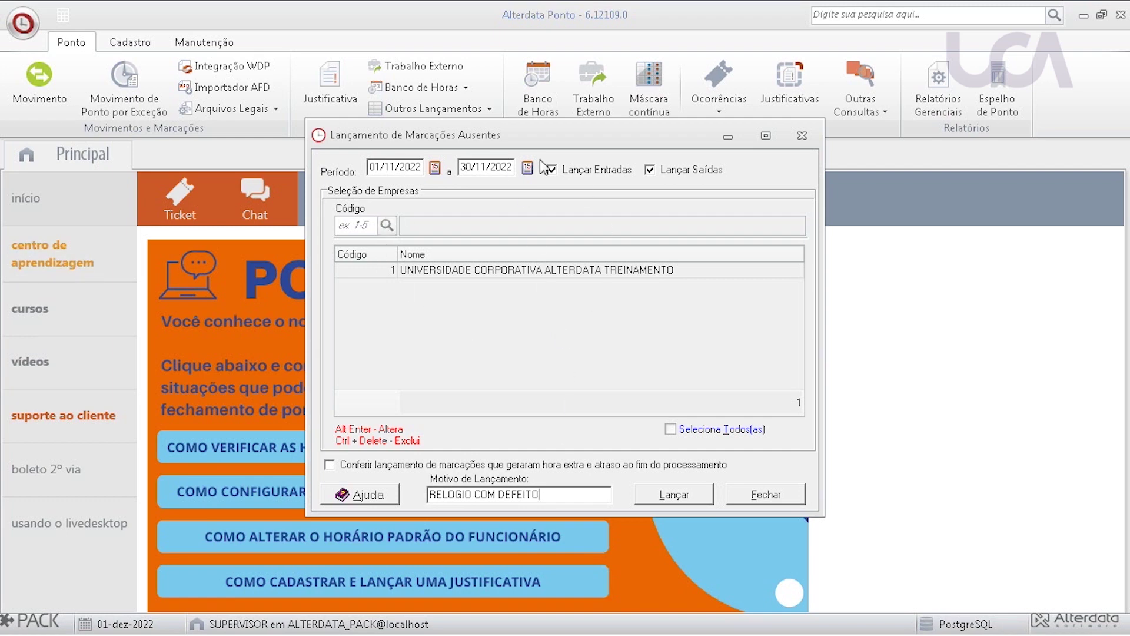
click(768, 499)
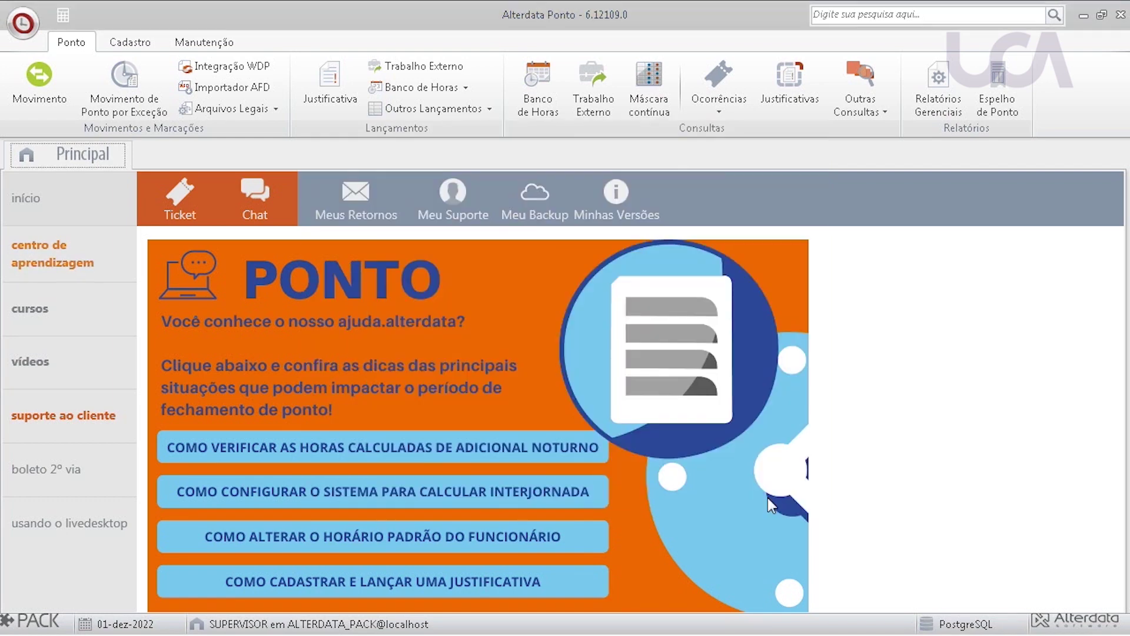
List the external work records for 01/11/2022 to 30/11/2022, select the first 05/11/2022 record, and close the query.
click(591, 97)
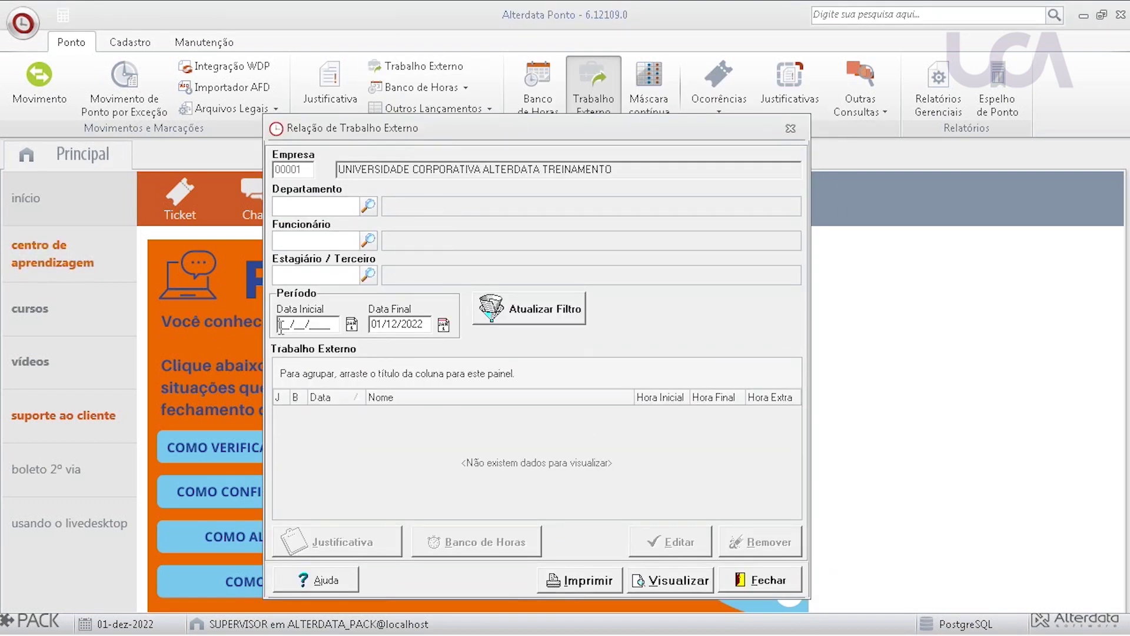
text(01/11/2022)
key(Tab)
key(Tab)
key(Return)
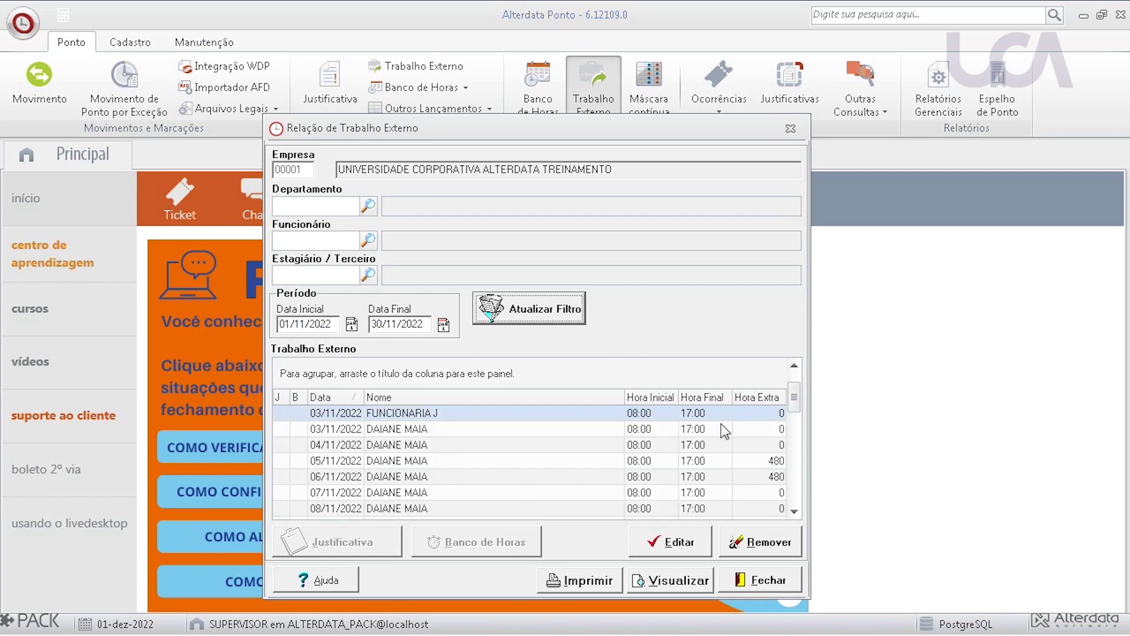
click(743, 460)
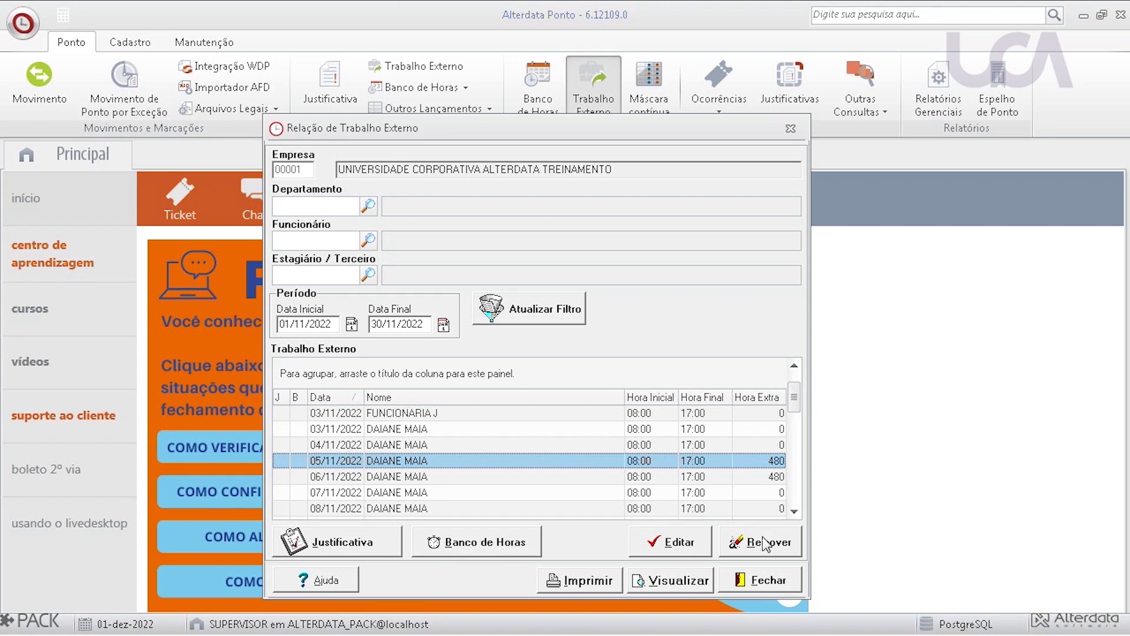
click(766, 580)
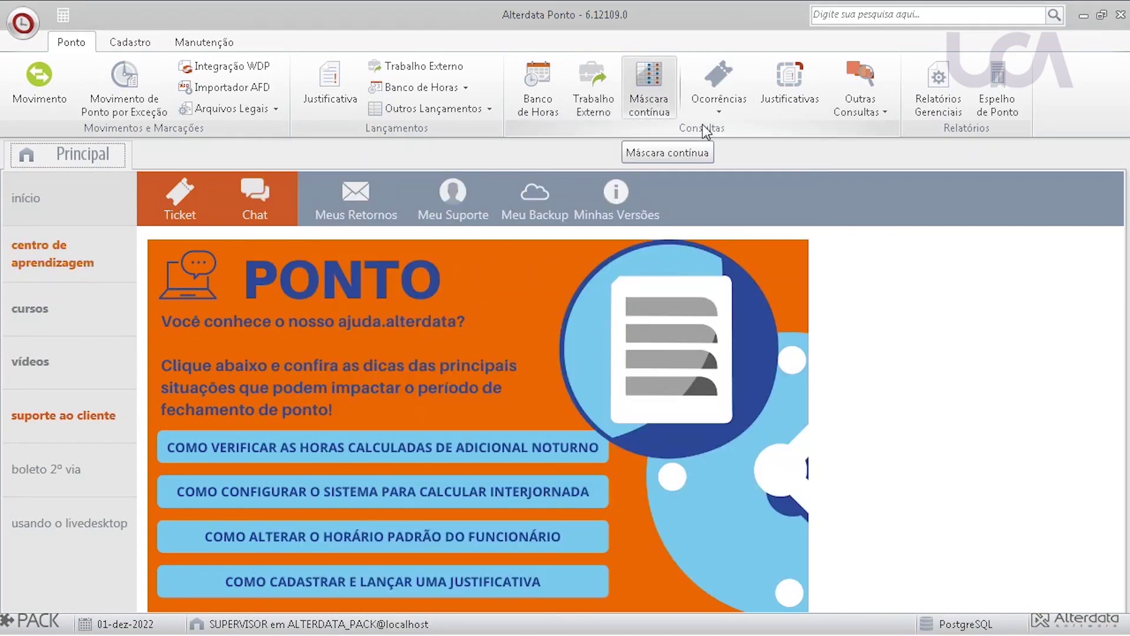
View the consolidated occurrences query (Ocorrências Aglutinadas) and close it.
click(727, 110)
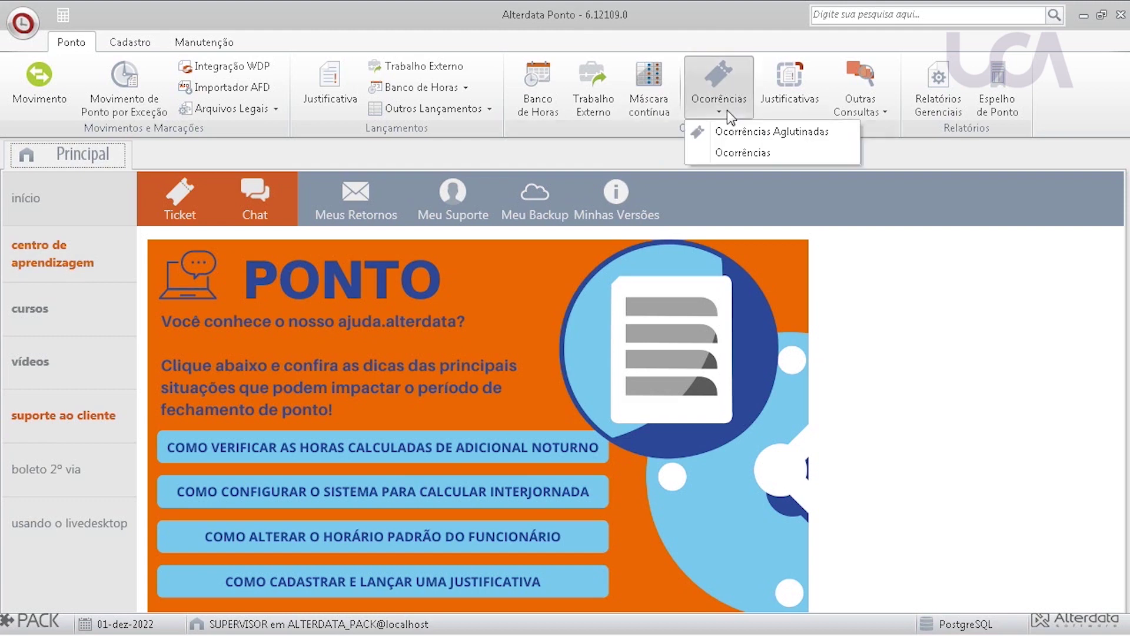
click(741, 132)
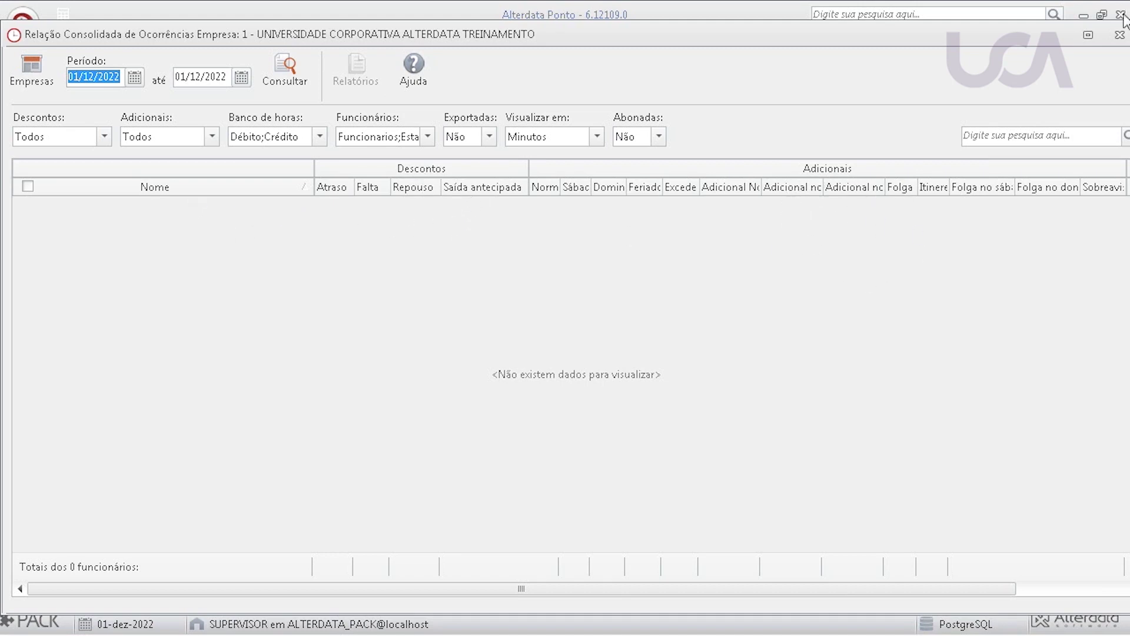
click(1120, 35)
Open the general occurrences BI query (Ocorrências), select company 1 and set the period to 01/11/2022 to 30/11/2022.
click(727, 111)
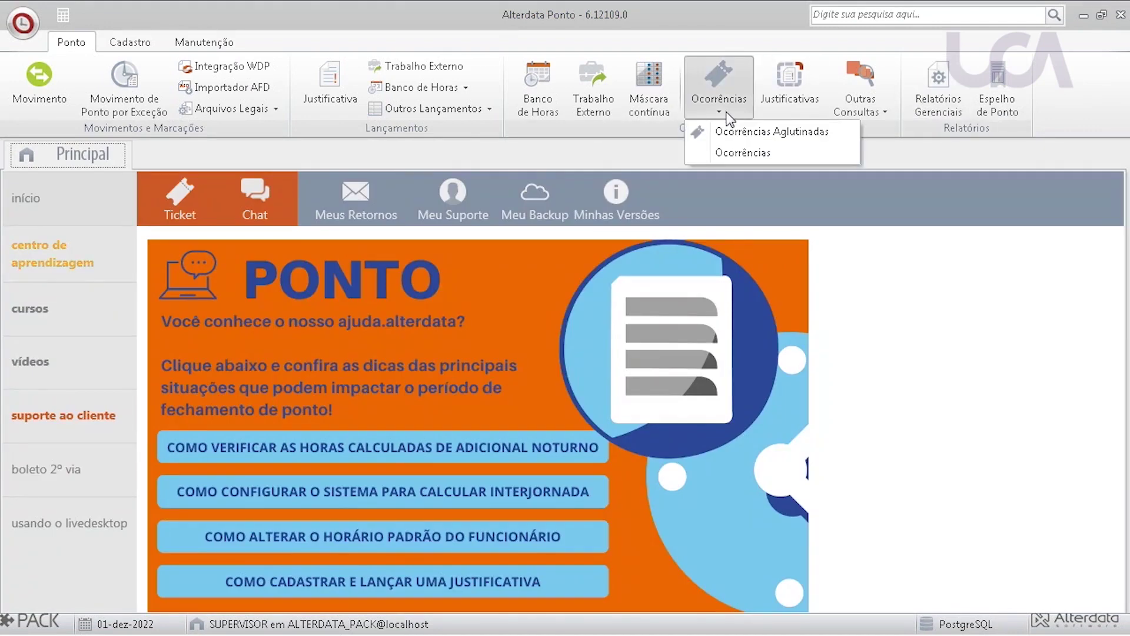
click(730, 154)
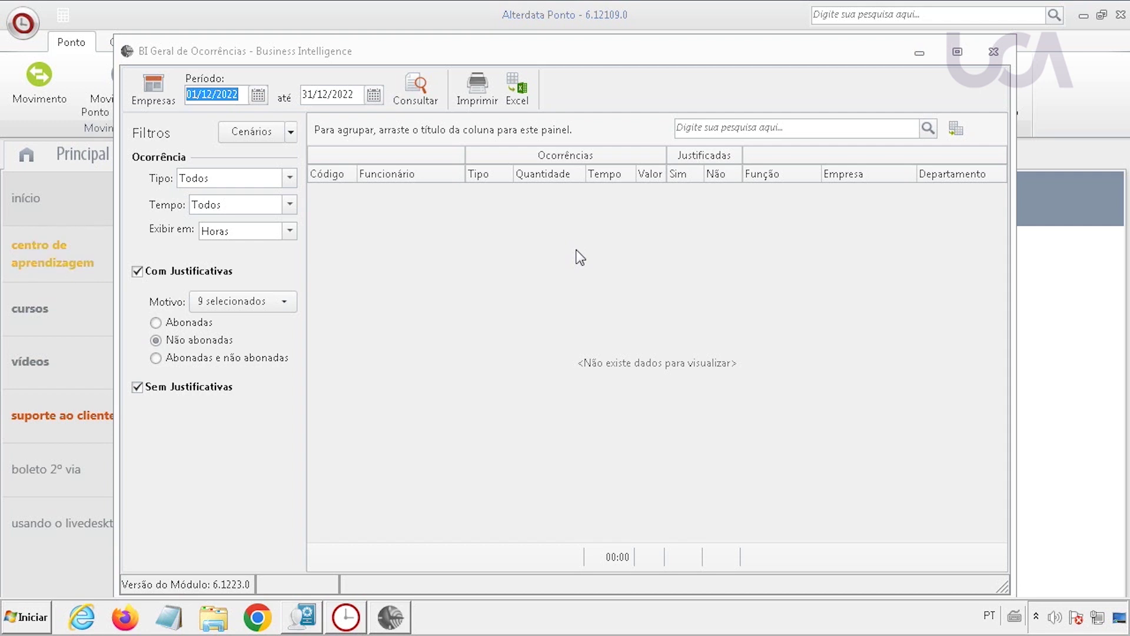
click(153, 88)
text(1)
key(Return)
click(653, 480)
text(01/11/2022)
key(Tab)
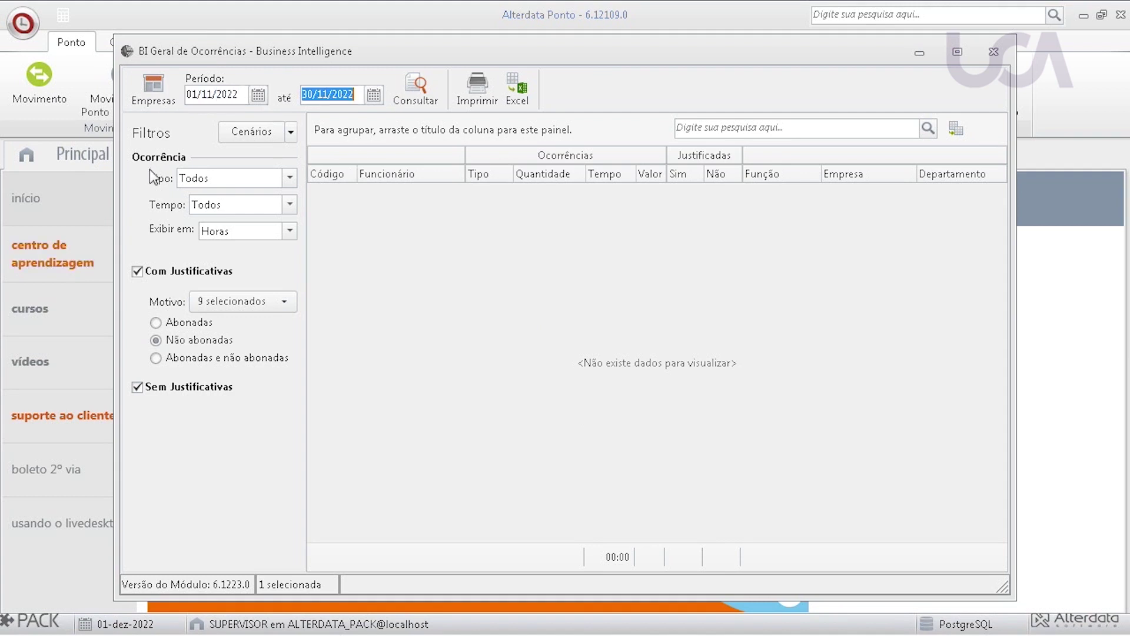
Filter the occurrence type by Atraso, Falta and Horas Extras.
click(290, 177)
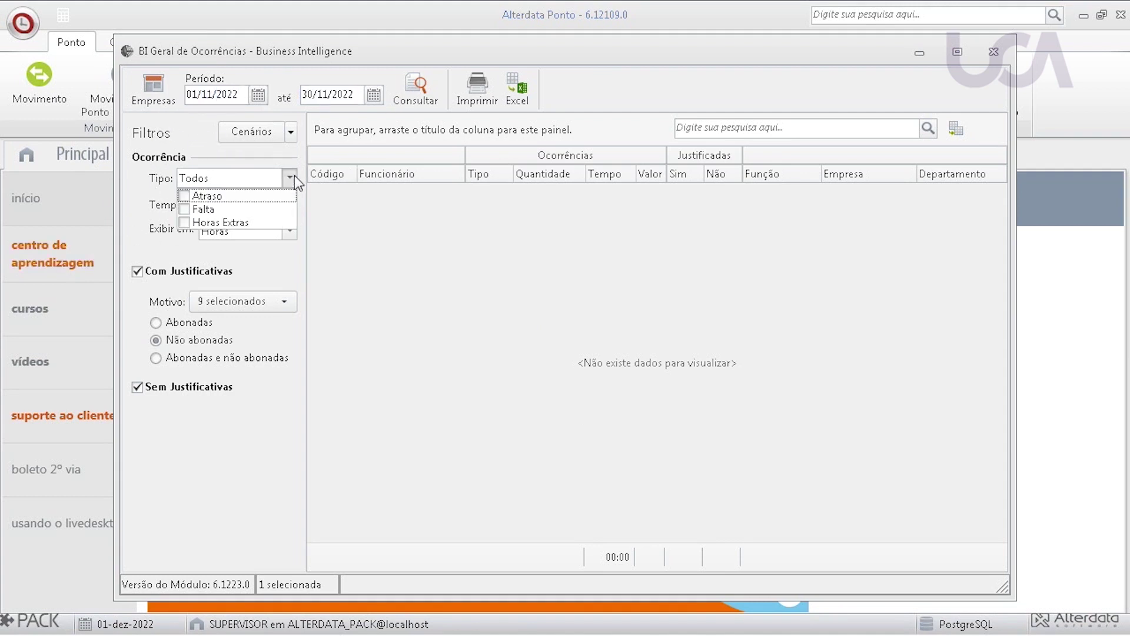
click(184, 196)
click(184, 209)
click(184, 222)
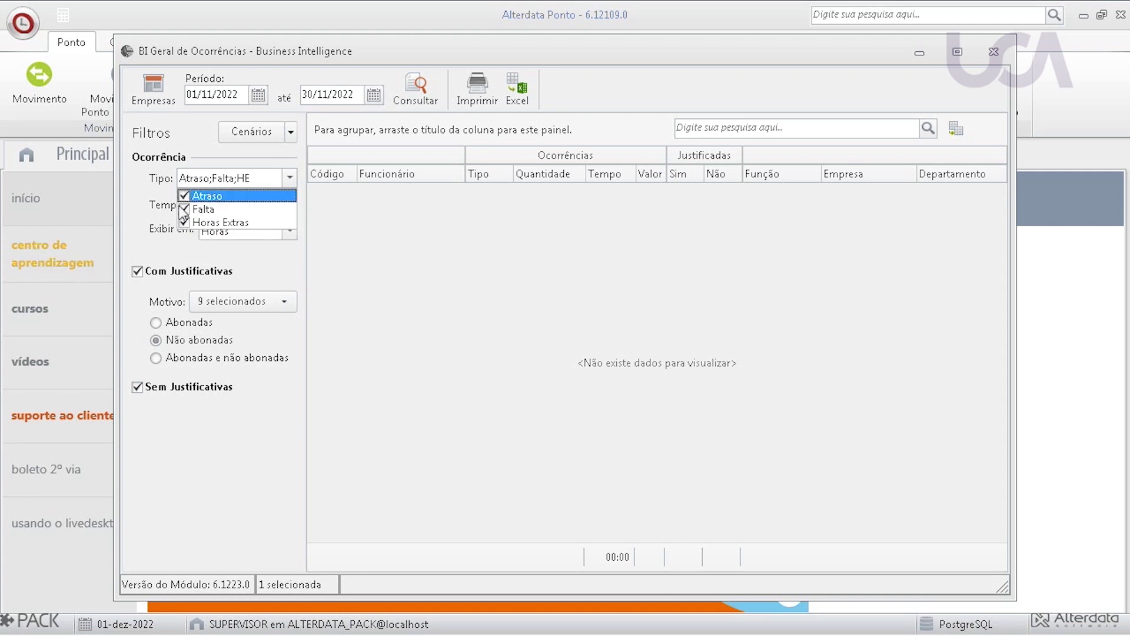
click(290, 177)
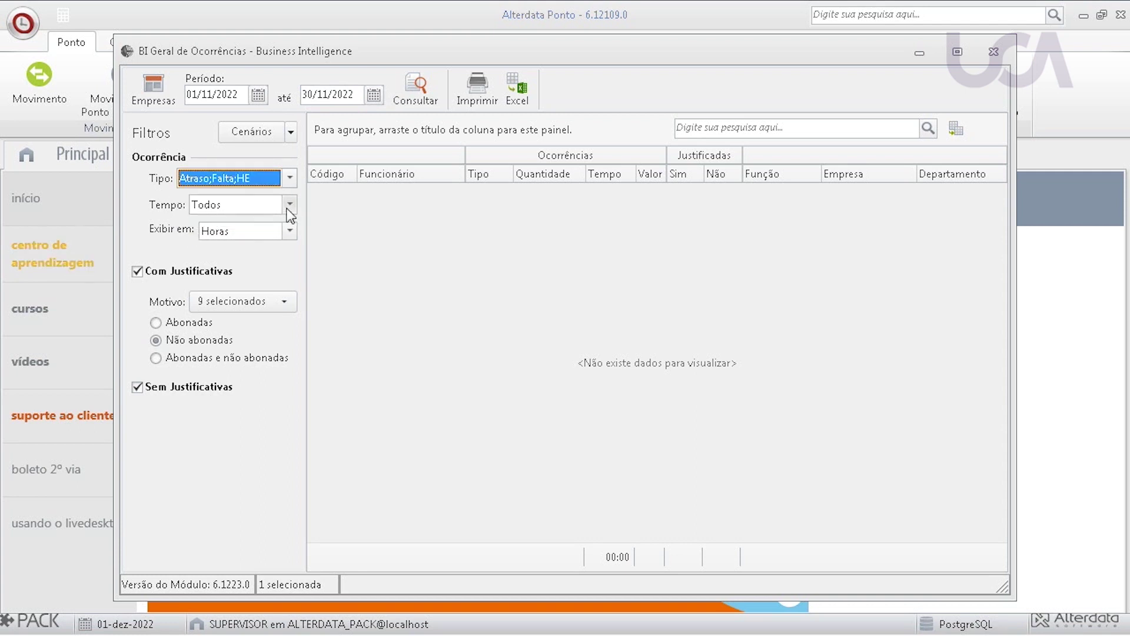
Filter the occurrence time by Até 15 minutos, Até 30 minutos, Até 1 hora, Até 2 horas and Até 4 horas.
click(286, 204)
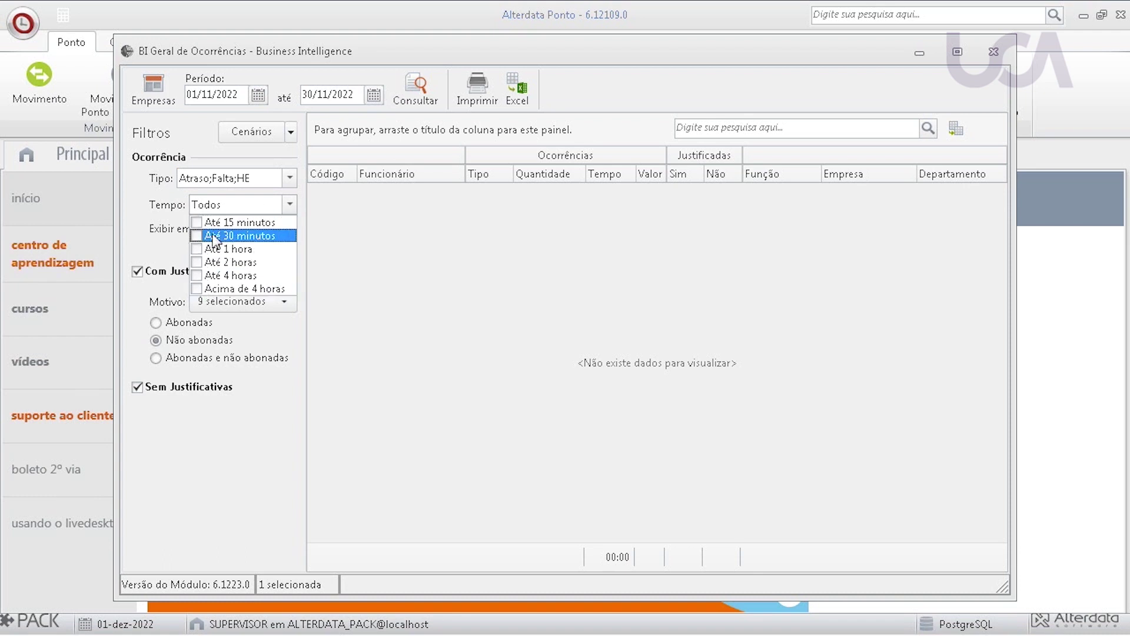
click(203, 222)
click(204, 236)
click(204, 249)
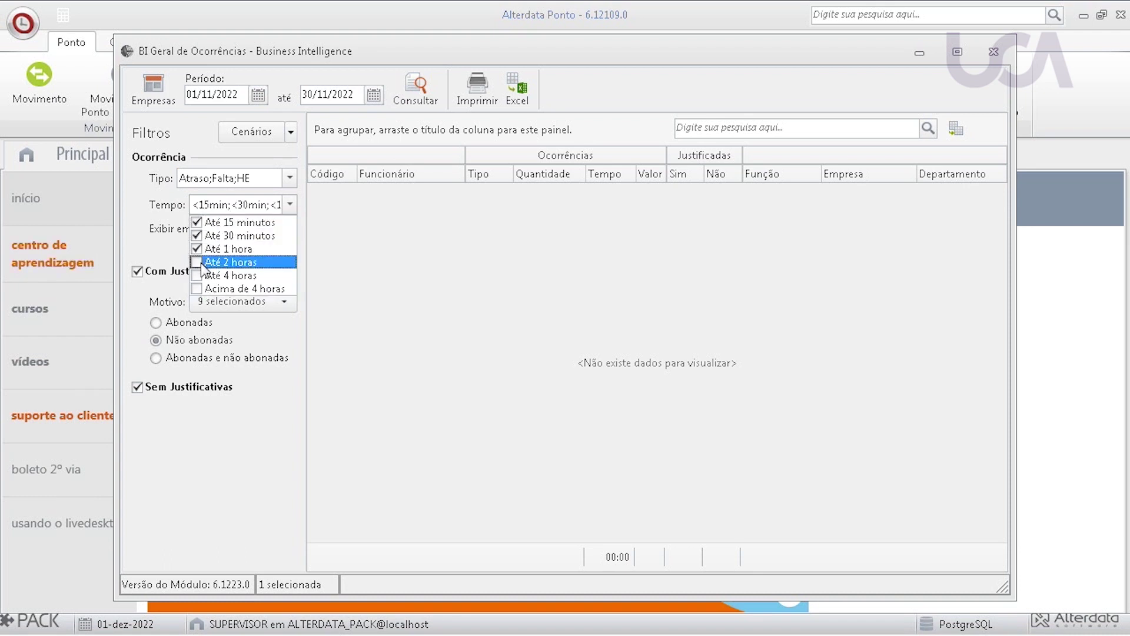
click(203, 262)
click(203, 275)
click(378, 268)
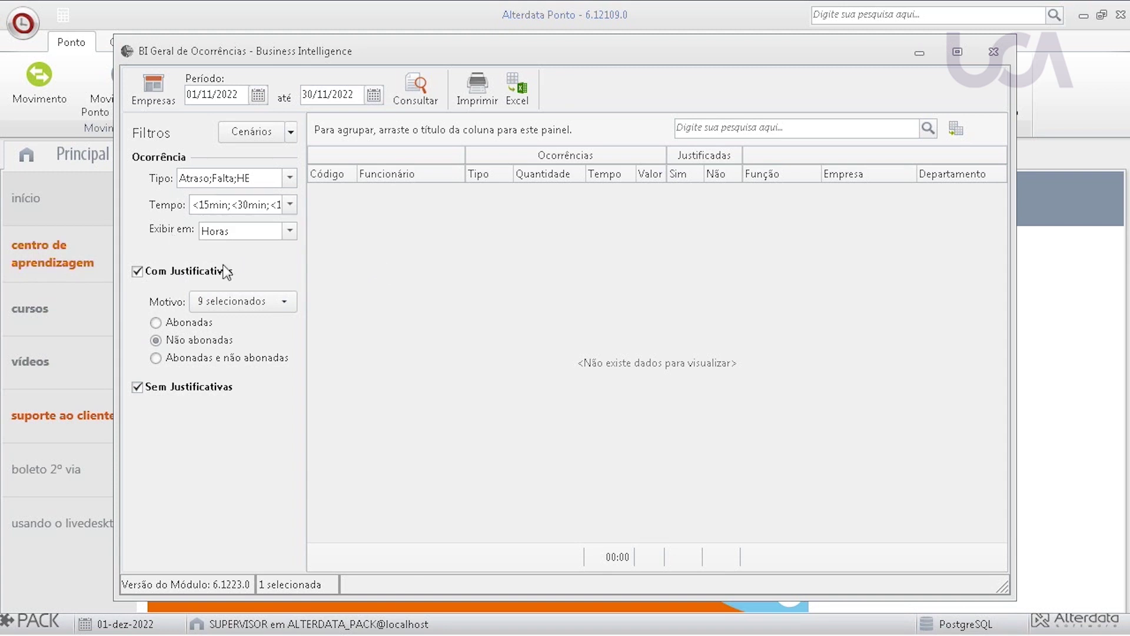
Keep the display in Horas and all justification reasons, include Abonadas e não abonadas, and run the query.
click(289, 232)
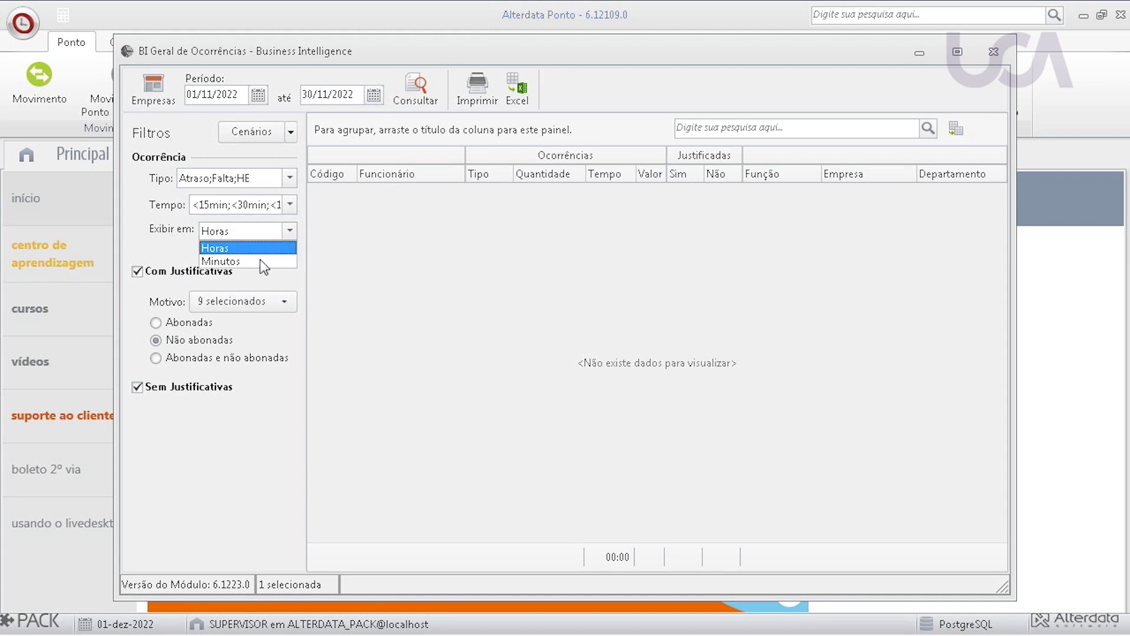
click(394, 241)
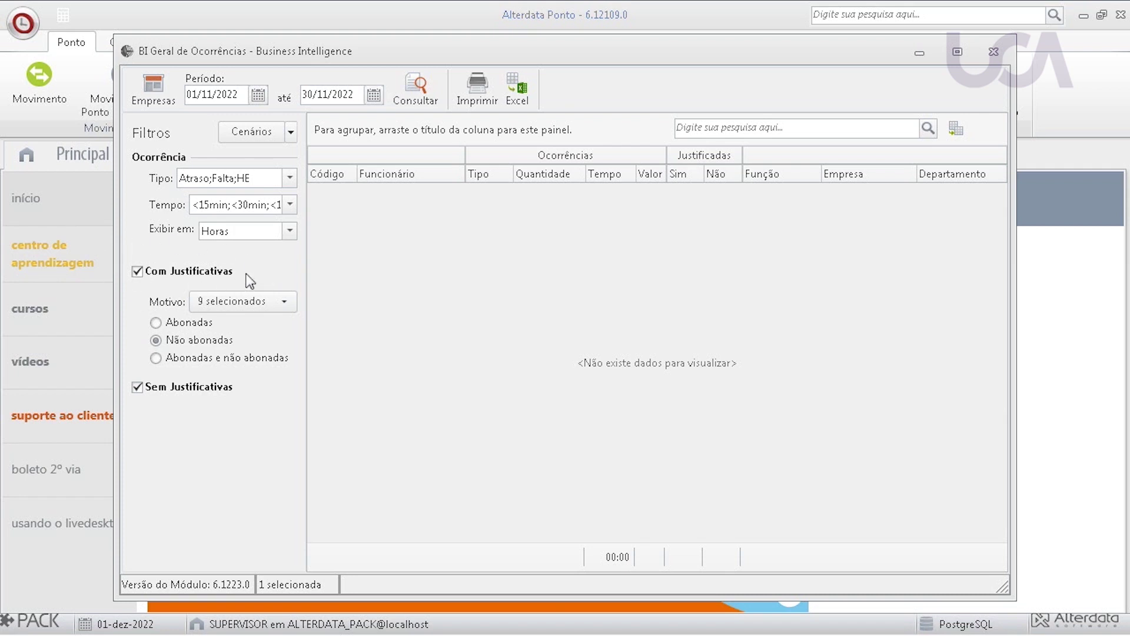
click(227, 302)
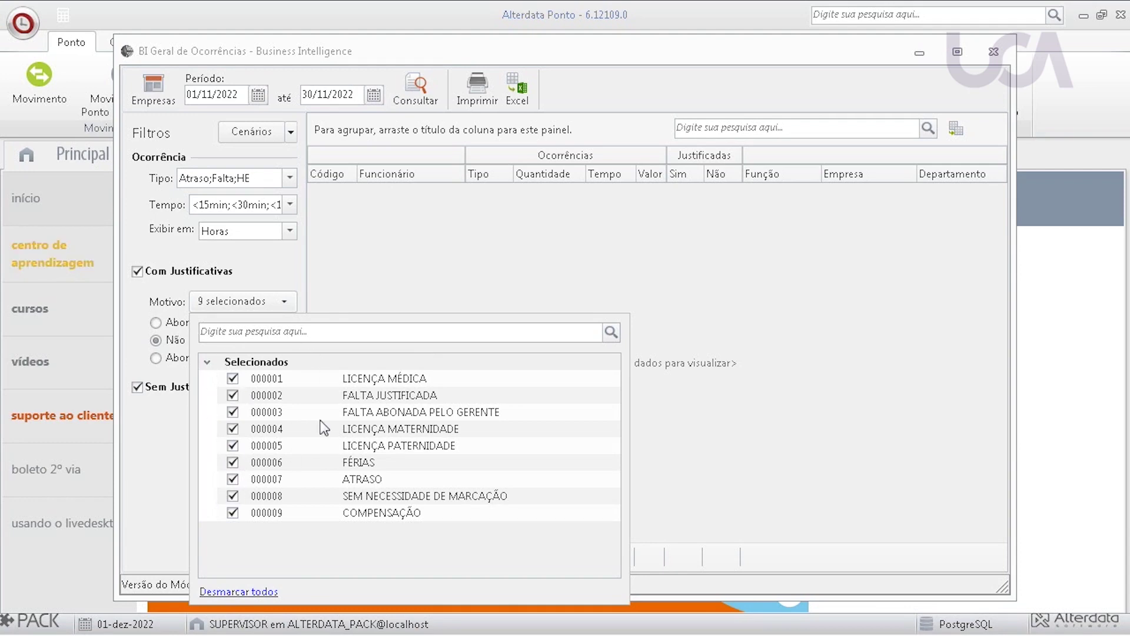
click(150, 459)
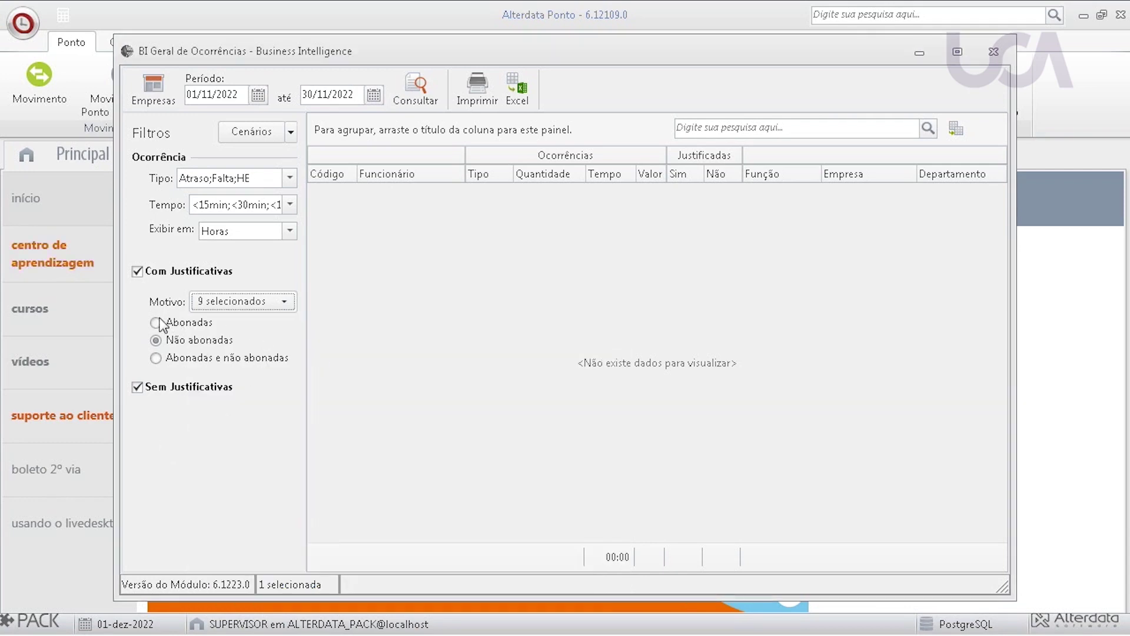
click(185, 359)
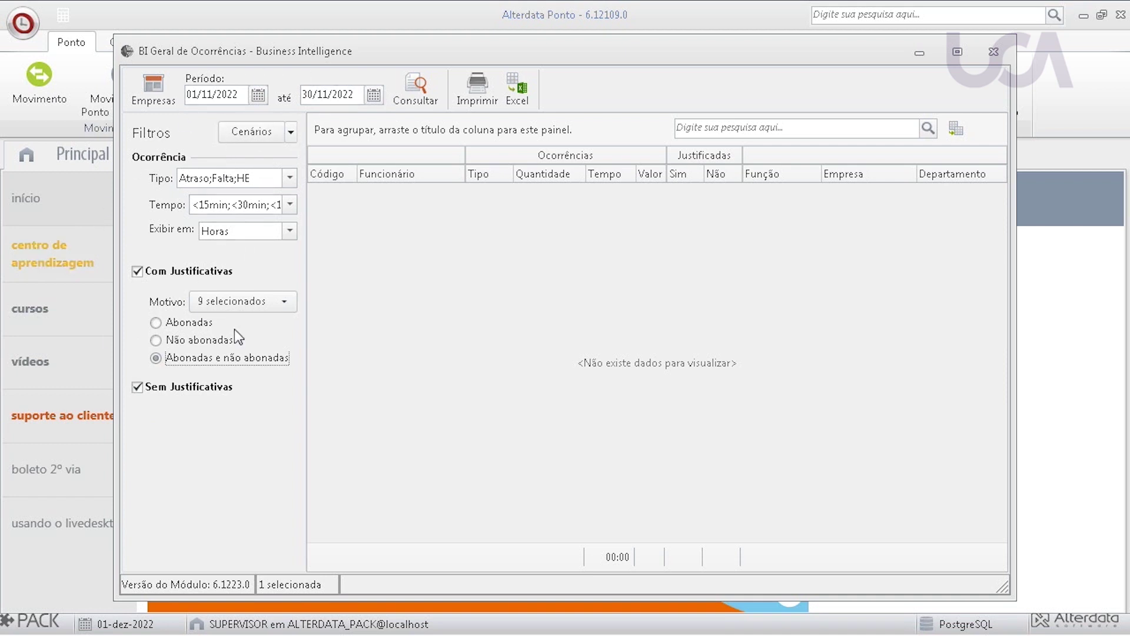
click(411, 101)
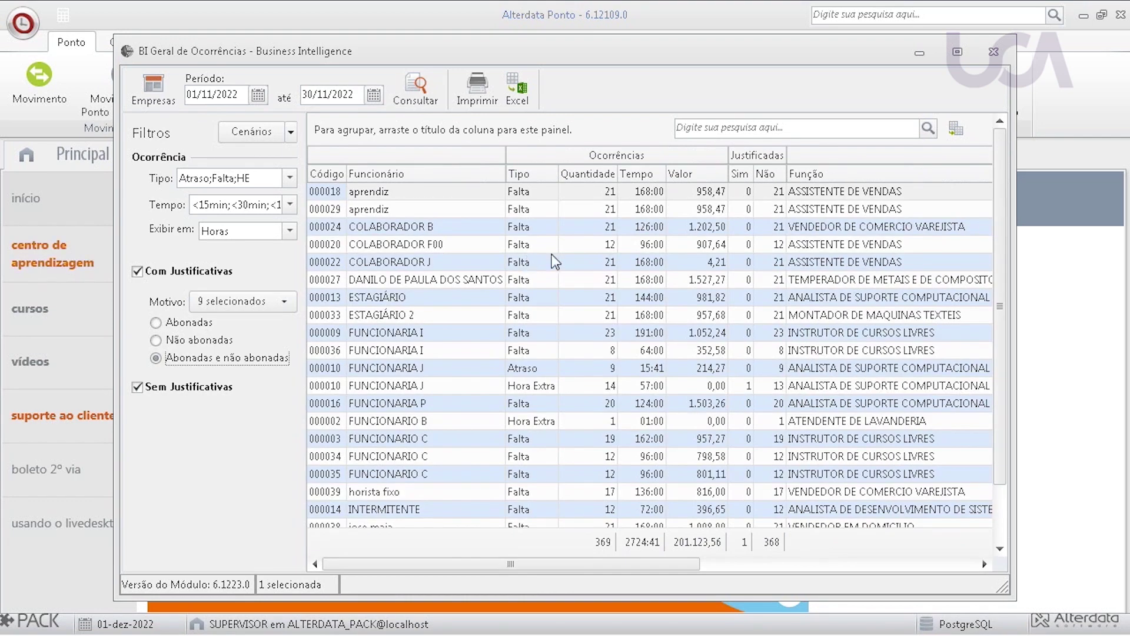
Examine the occurrence results per employee, including the job, company and department columns.
click(324, 192)
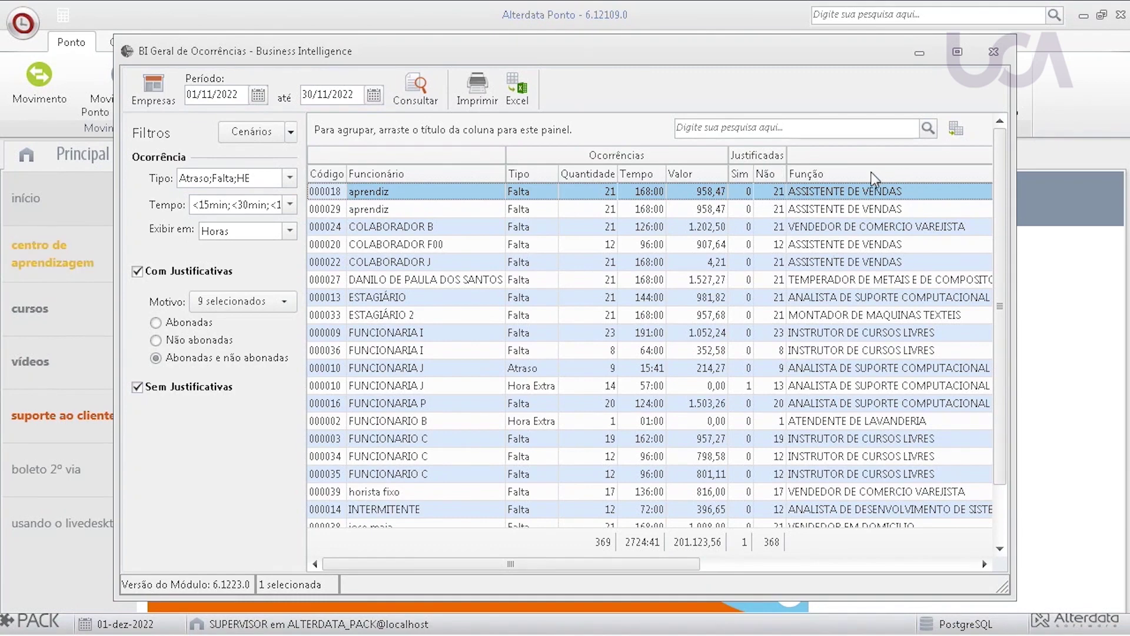
drag(648, 564, 925, 575)
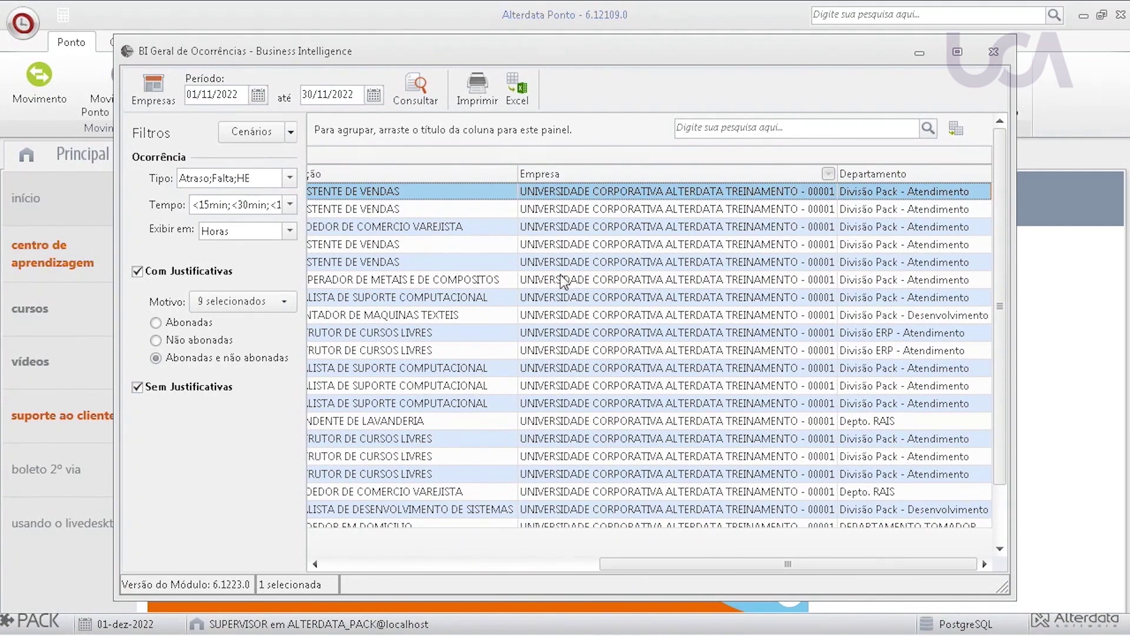
drag(719, 566, 365, 558)
mouse_move(1001, 337)
mouse_down()
mouse_move(1003, 400)
mouse_move(1002, 337)
mouse_up()
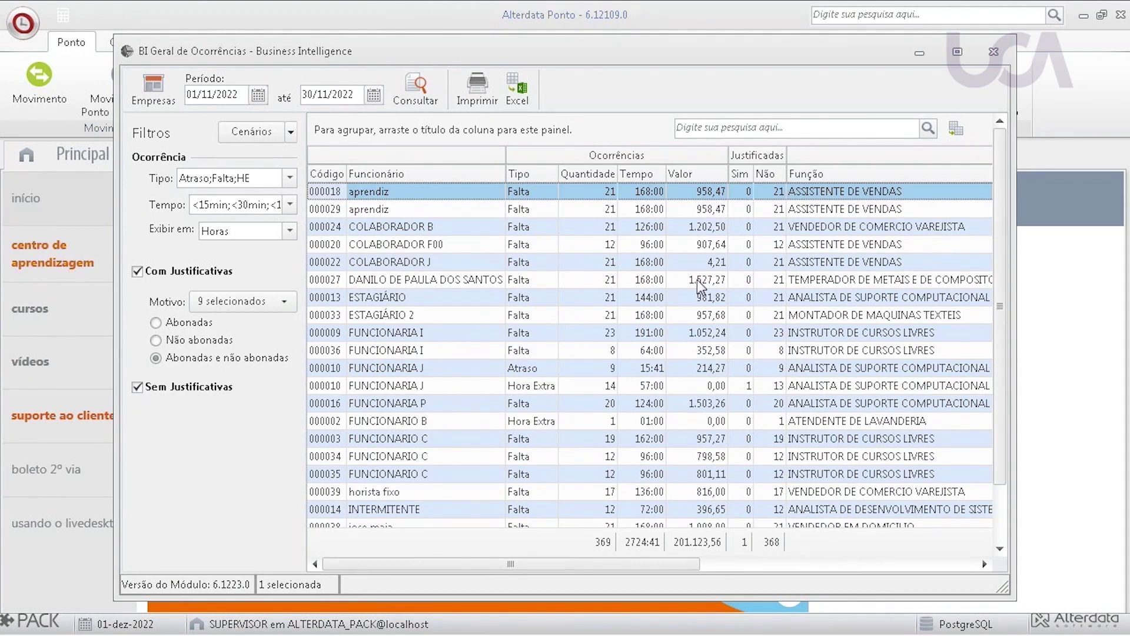
Open the Excel export of the query results, cancel it and close the occurrences query.
click(525, 91)
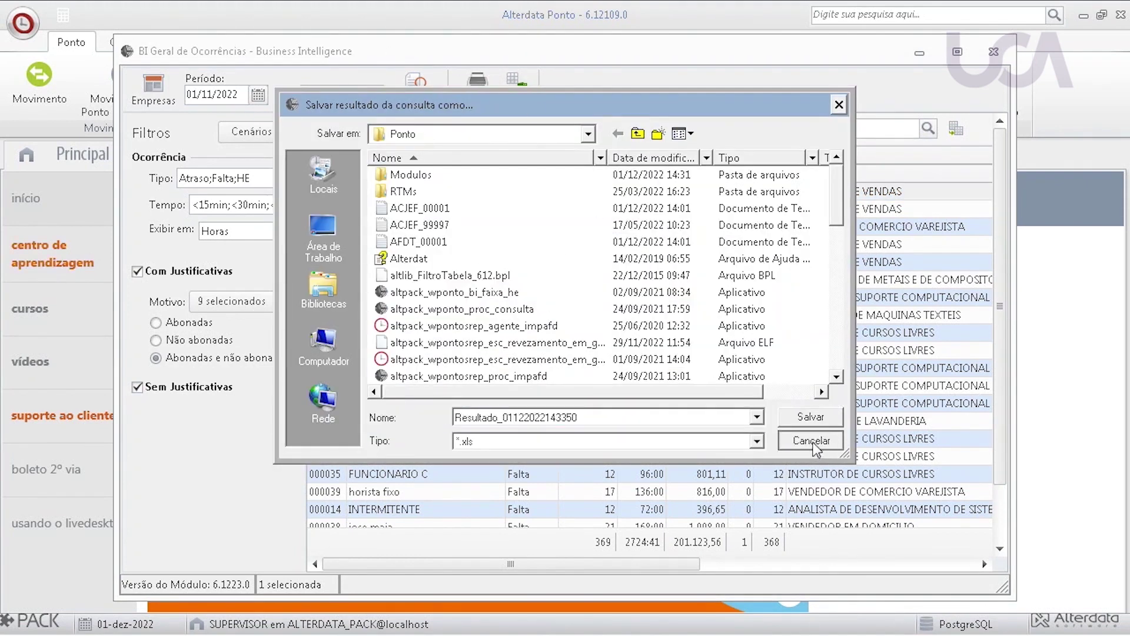
click(811, 441)
click(1001, 58)
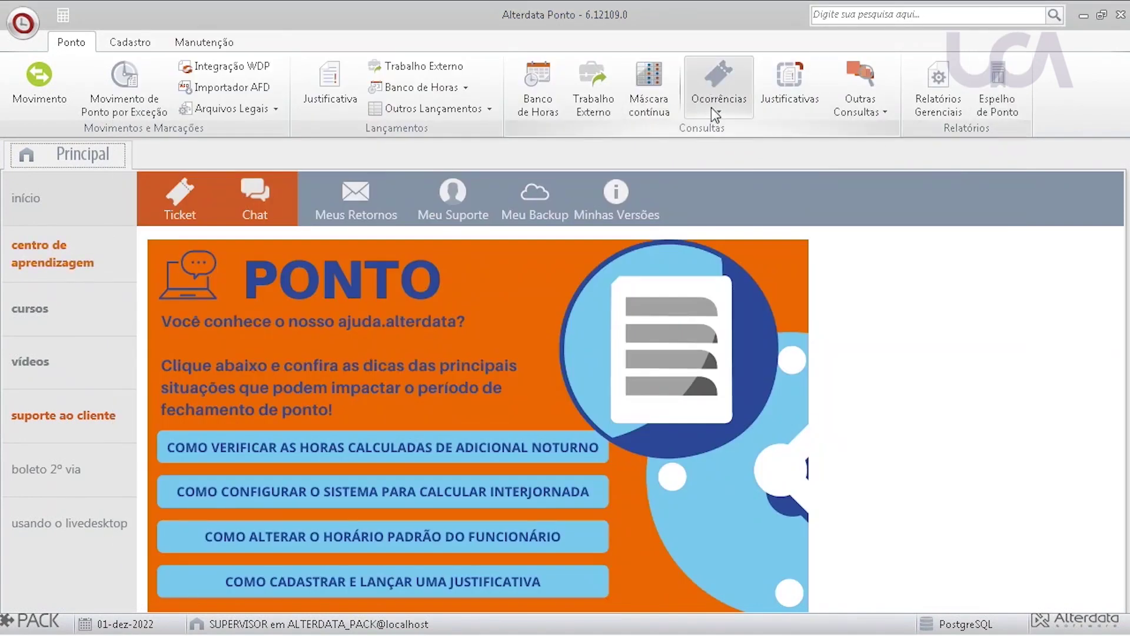
Open the Justificativas query, set the processing period to 01/11/2022 to 30/11/2022 and select company 1.
click(791, 103)
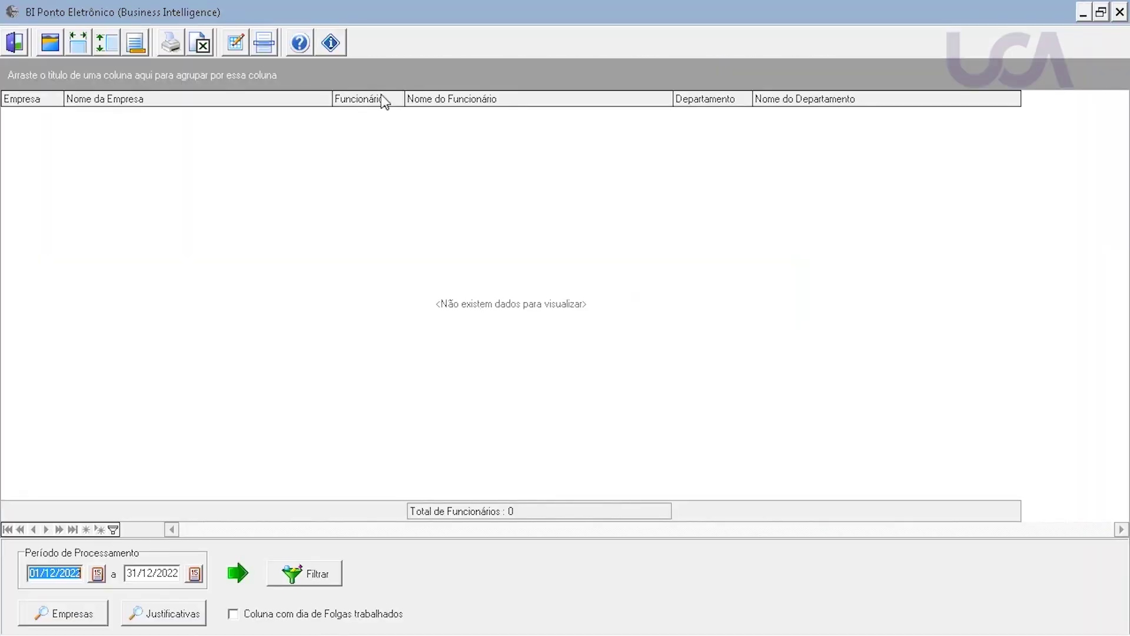
mouse_move(58, 2)
text(01/11/2022)
key(Tab)
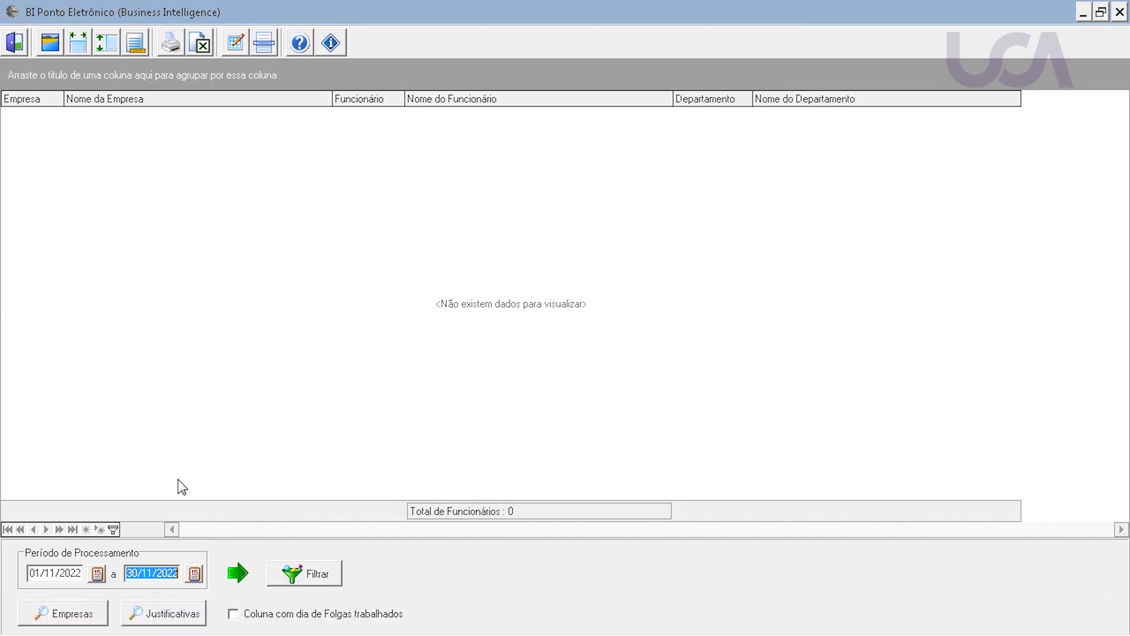
click(56, 612)
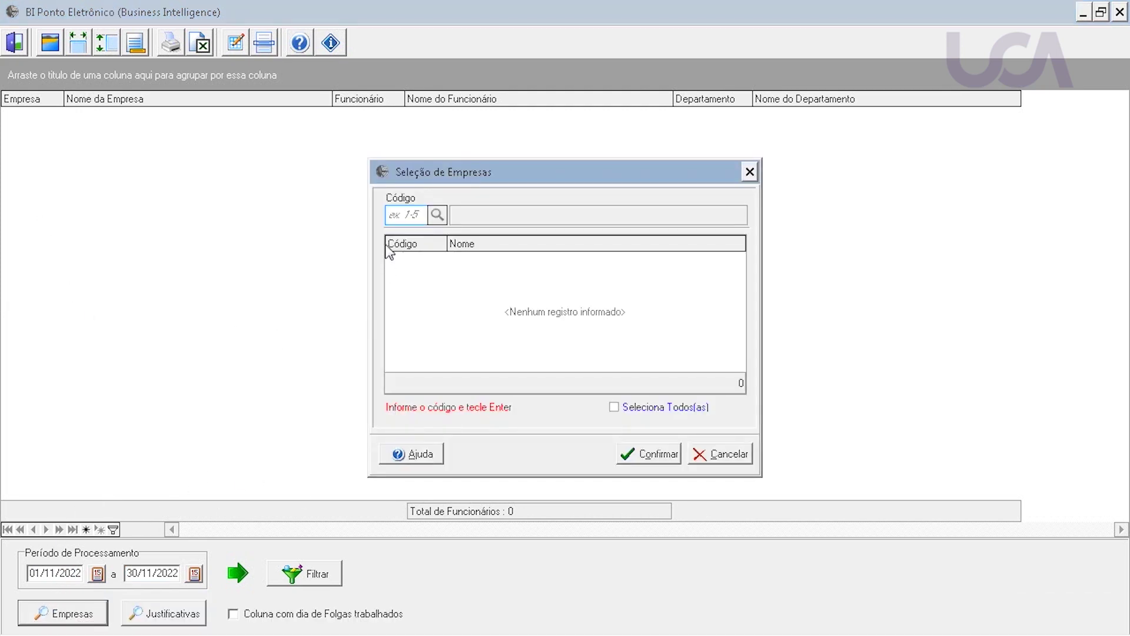
text(1)
key(Return)
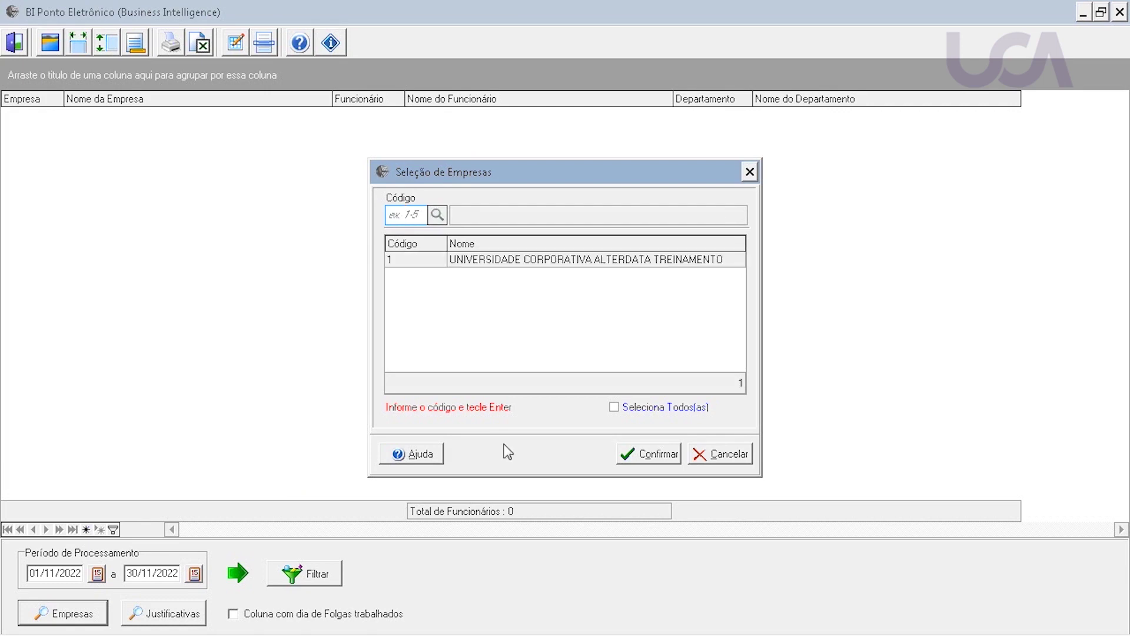
key(Return)
Include all justifications in the query and filter the results.
click(163, 613)
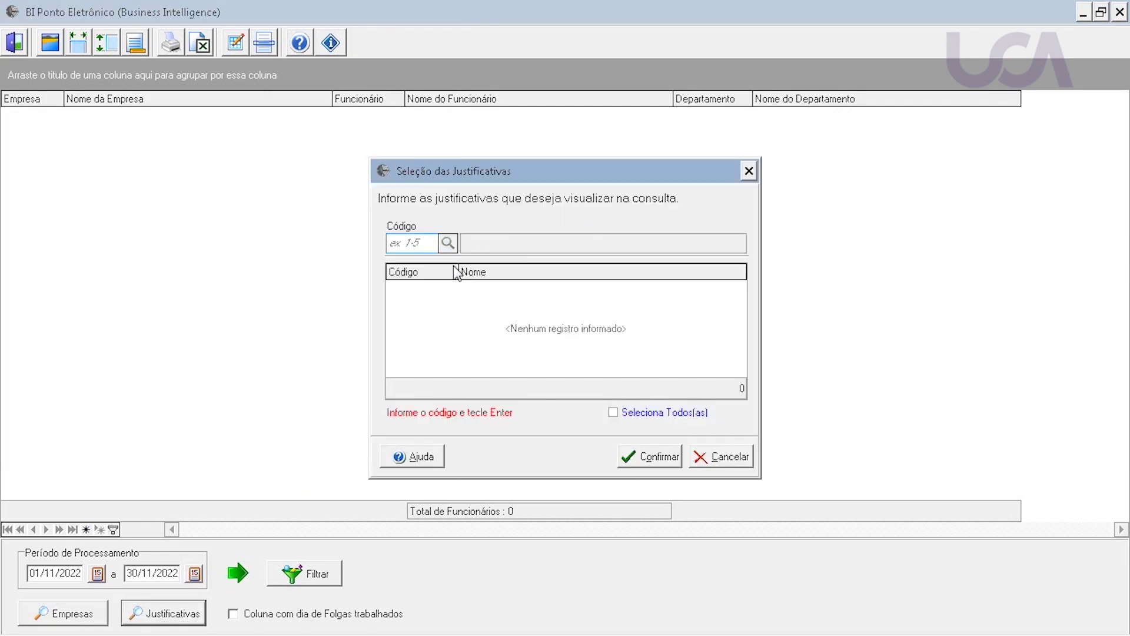
click(616, 413)
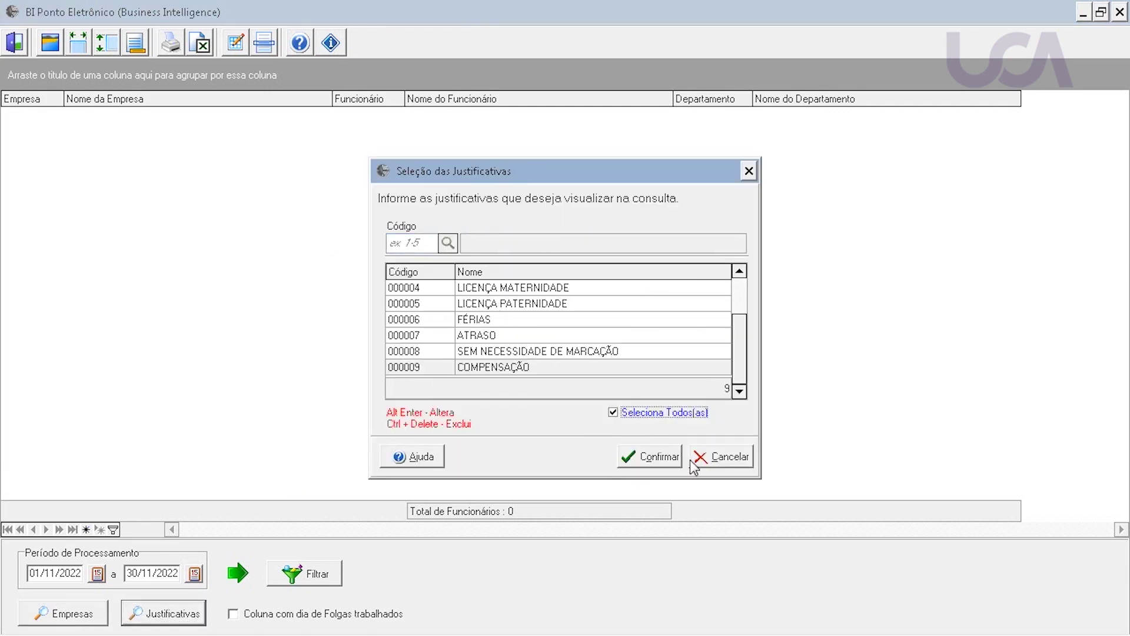
click(674, 452)
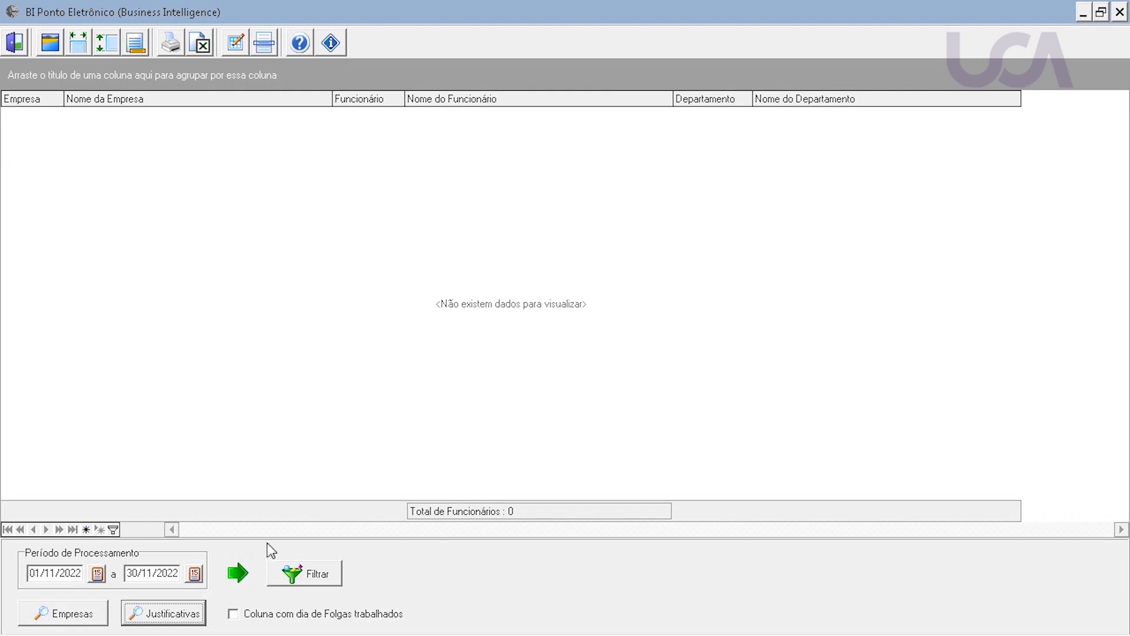
click(287, 574)
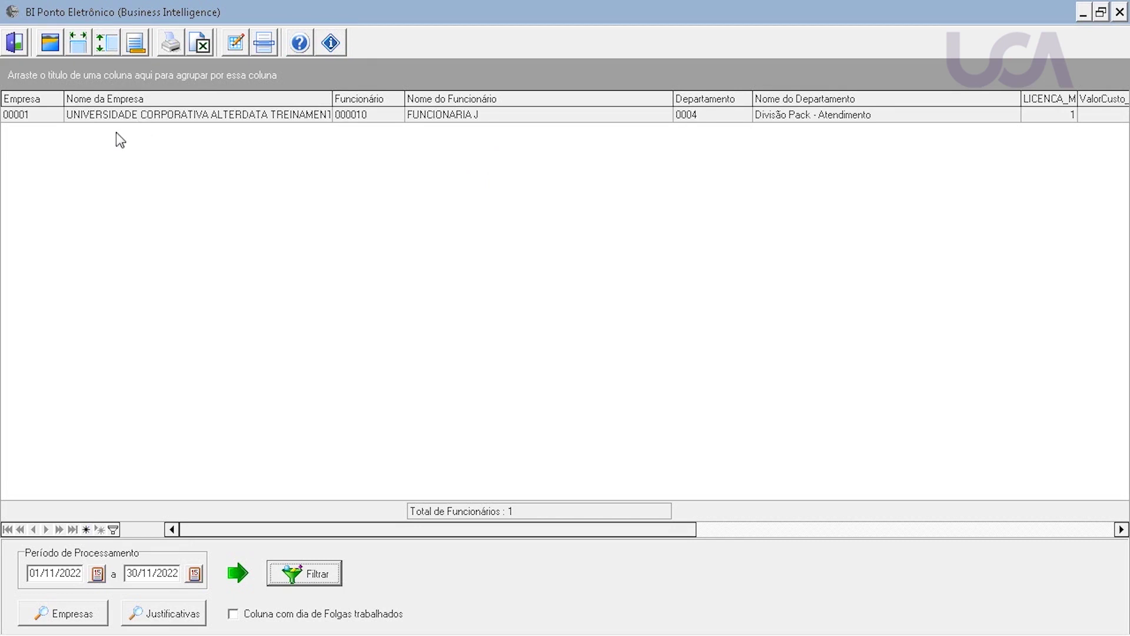
Examine the employee's row across the department, justification and cost value columns, and close the justifications query.
click(463, 119)
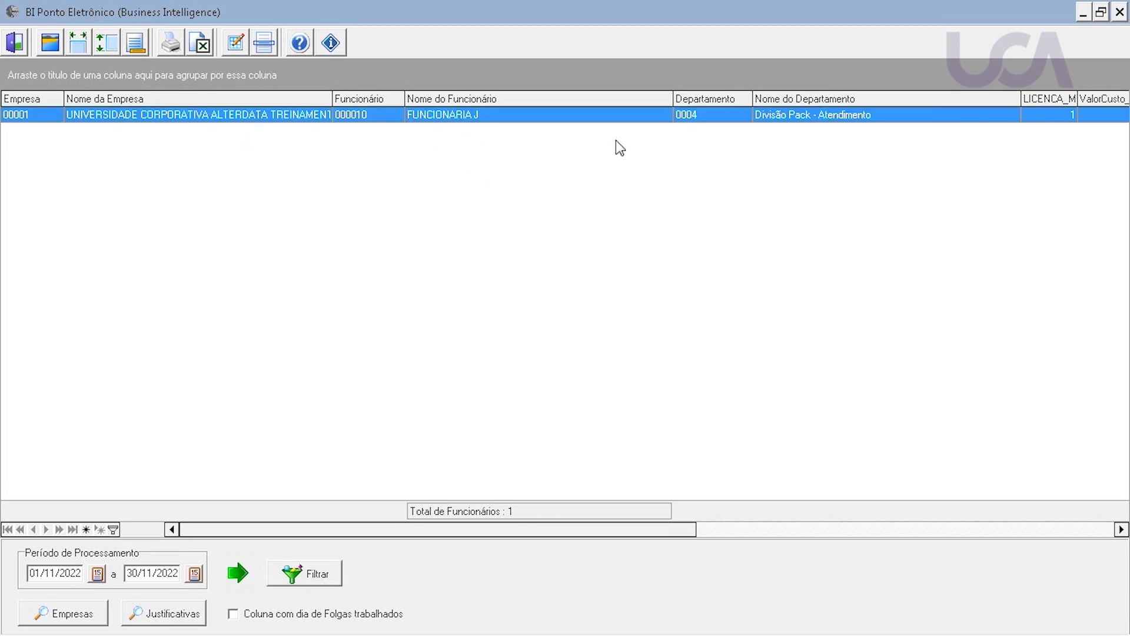
drag(554, 530, 800, 529)
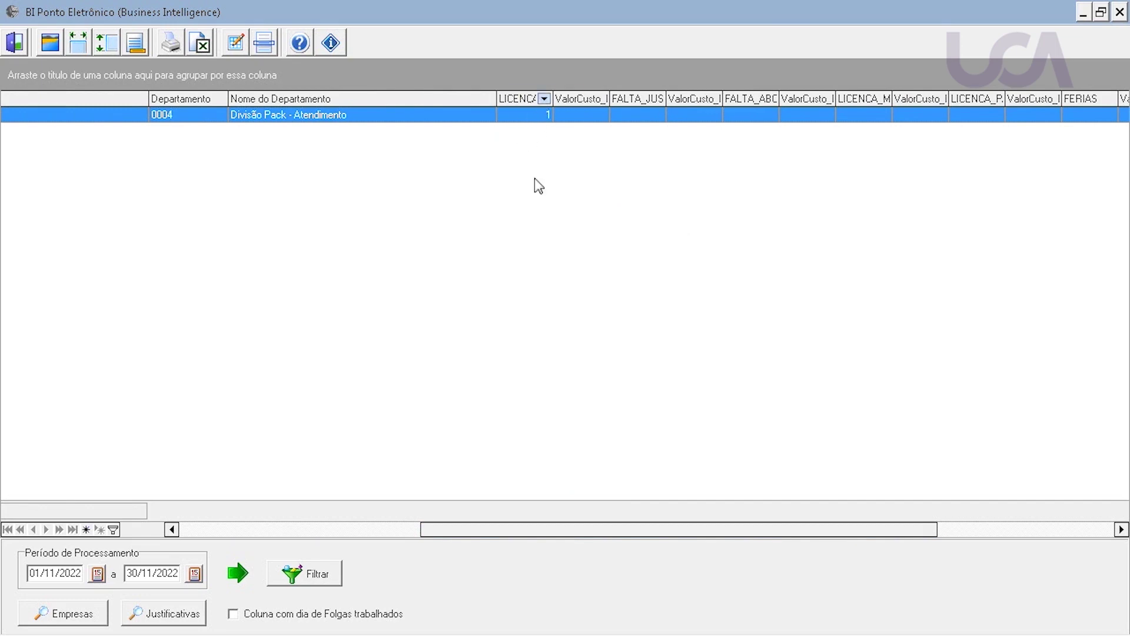
drag(641, 528, 344, 504)
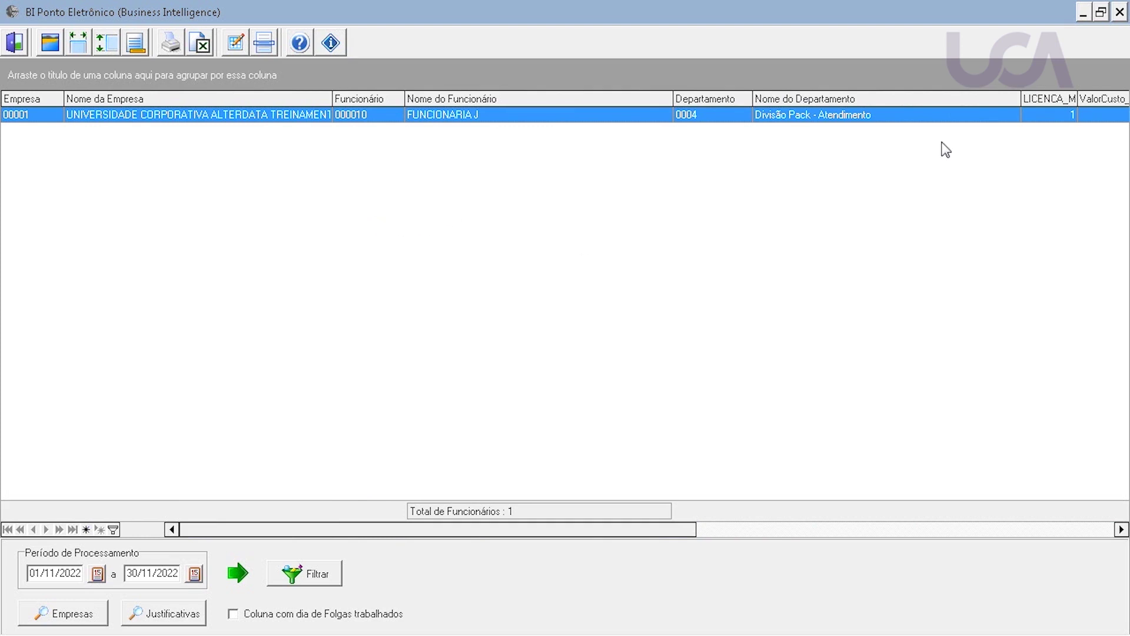
click(1120, 12)
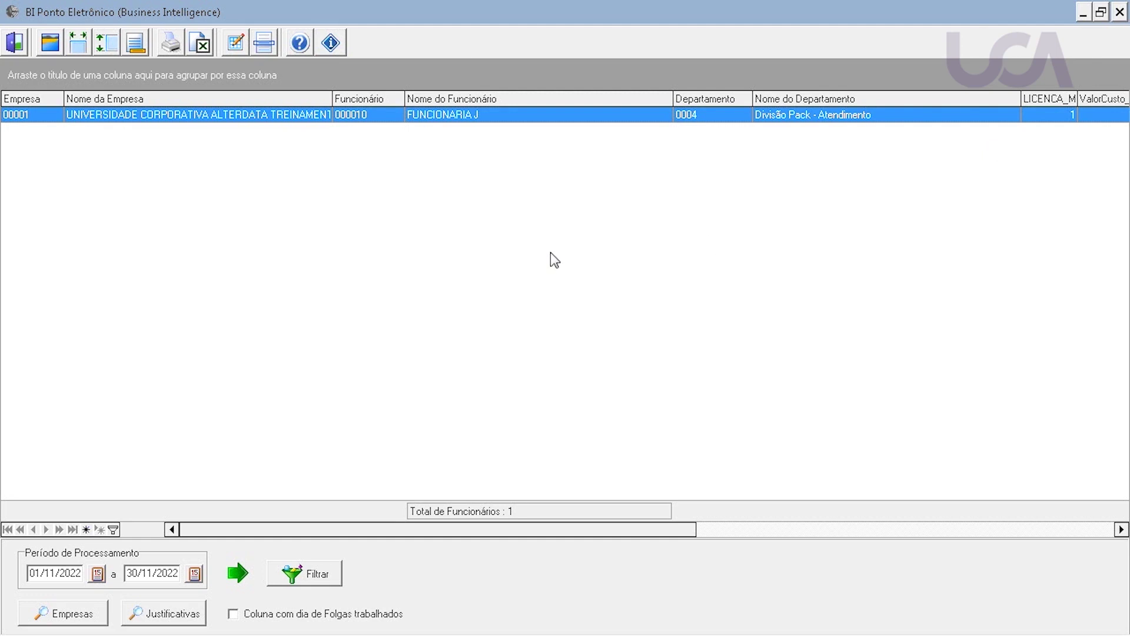